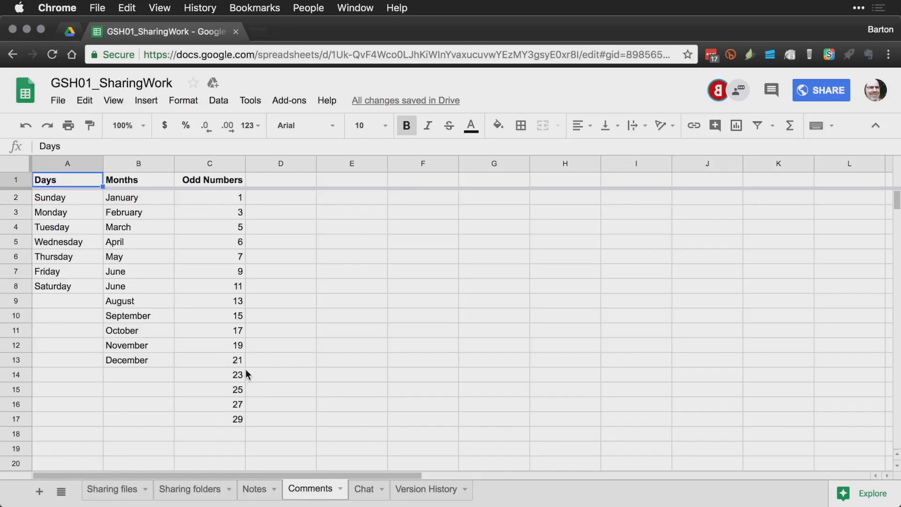
Step: Select cell B8 holding the repeated June and open the Insert menu
{"action": "left_click", "coordinate": [146, 295]}
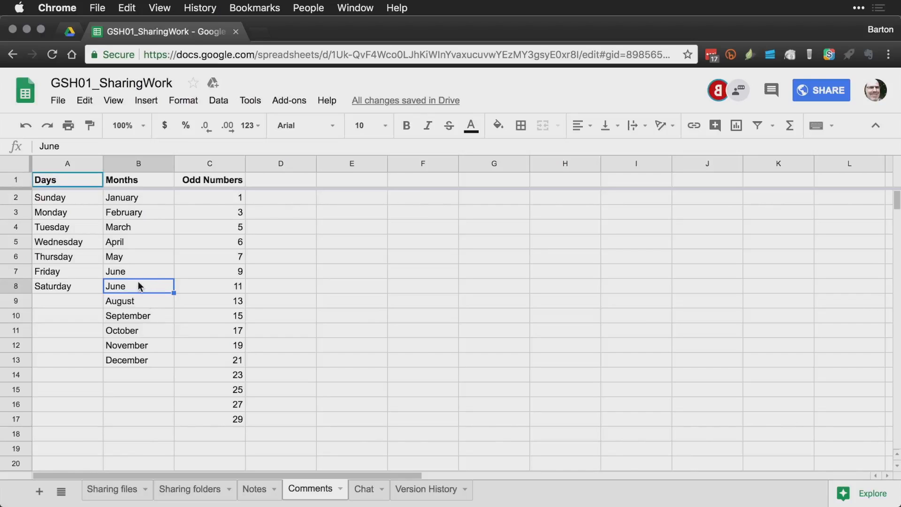
{"action": "left_click", "coordinate": [154, 103]}
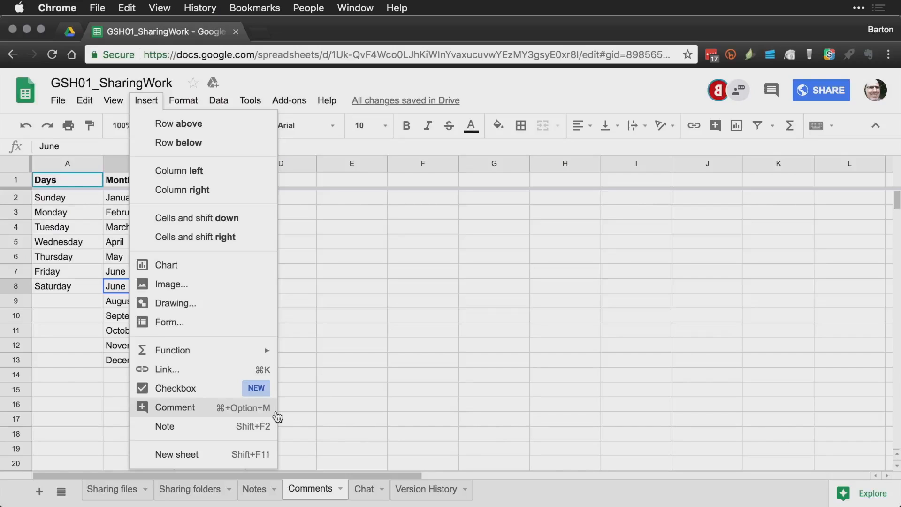
Step: Comment 'Why is this repeated?' on B8's June, then switch to the other user's window
{"action": "left_click", "coordinate": [292, 408]}
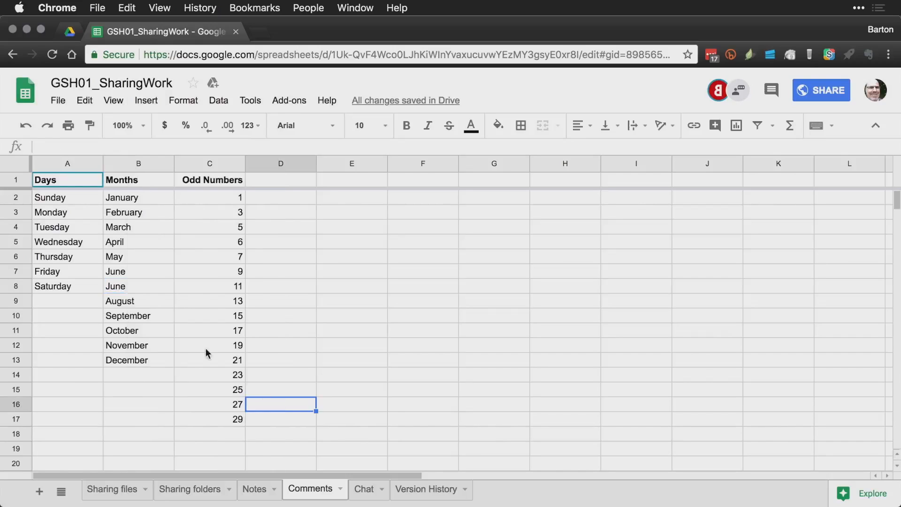
{"action": "left_click", "coordinate": [140, 287]}
{"action": "right_click", "coordinate": [139, 288]}
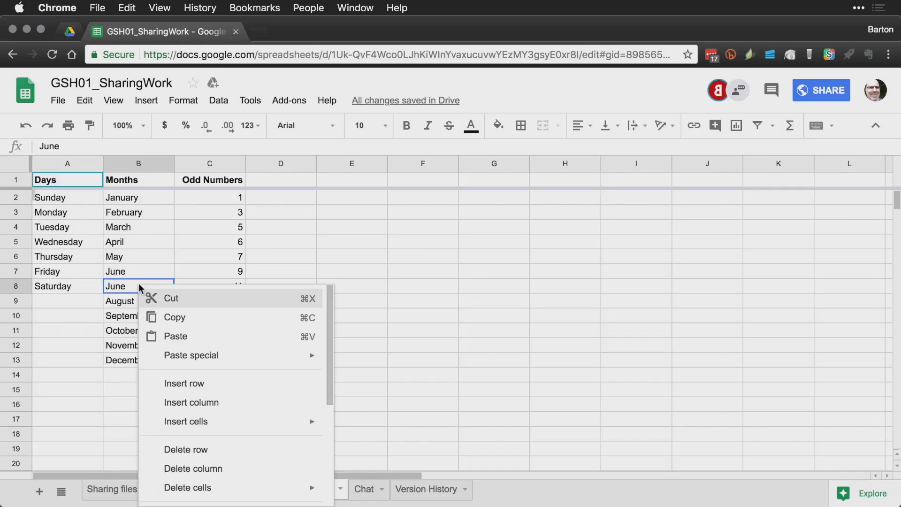
{"action": "scroll", "coordinate": [207, 352], "scroll_direction": "down", "scroll_amount": 5}
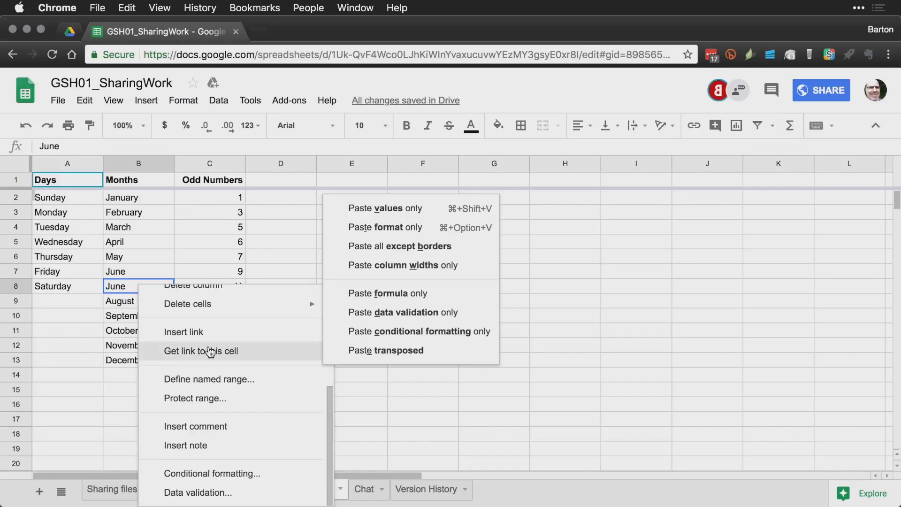
{"action": "left_click", "coordinate": [215, 431]}
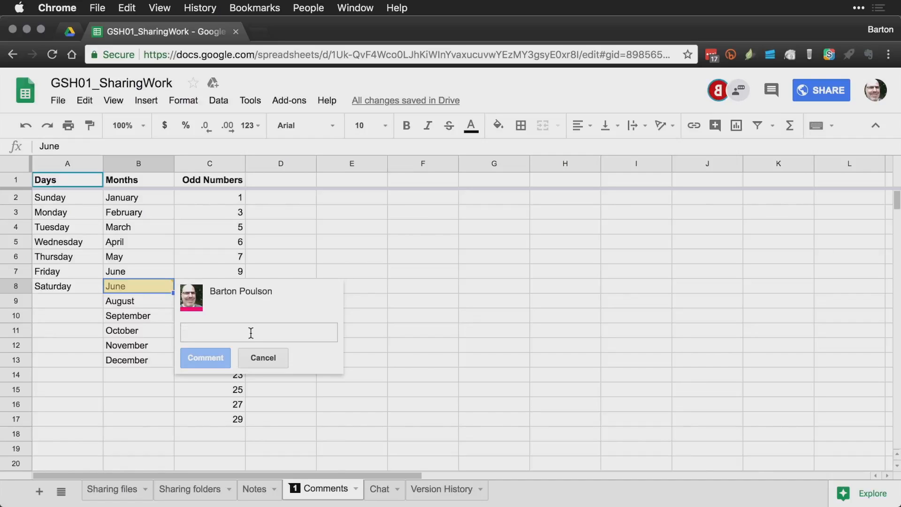
{"action": "type", "text": "Why is t"}
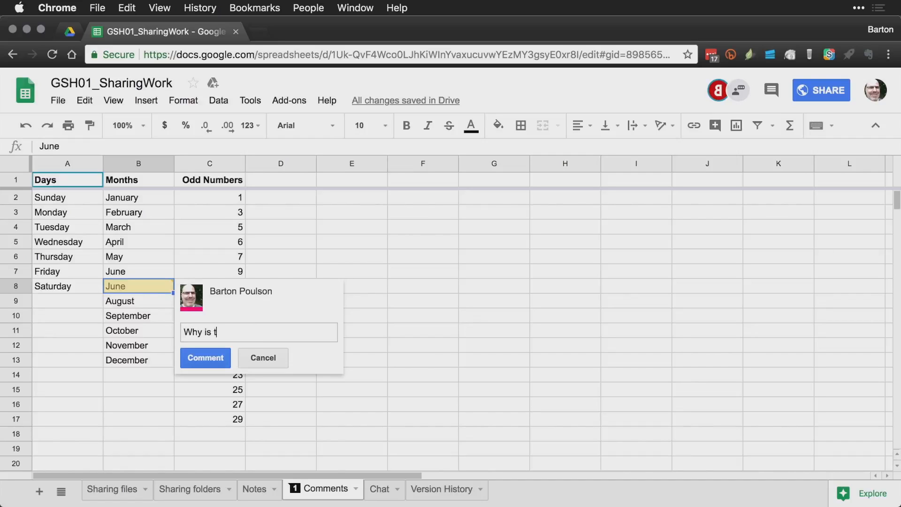
{"action": "type", "text": "his repeated?"}
{"action": "key", "text": "super+Return"}
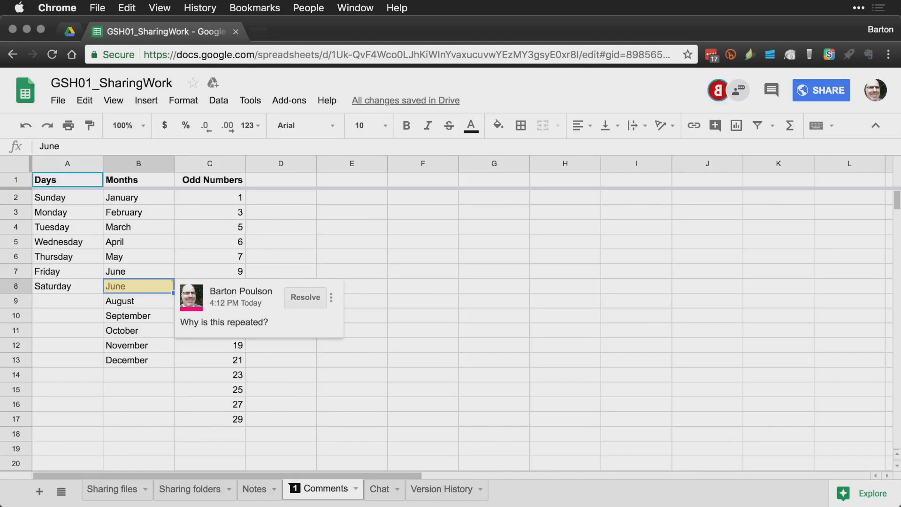
{"action": "key", "text": "super+grave"}
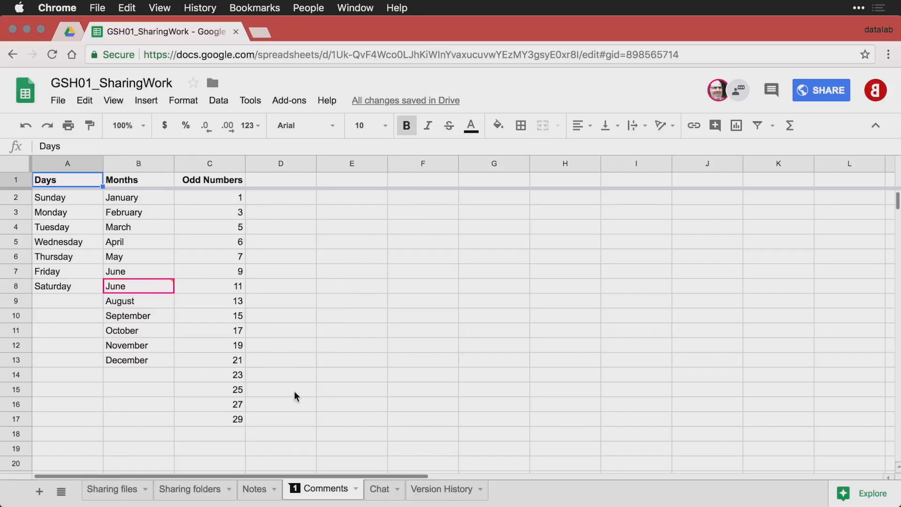
Step: Reply 'Because June was so good we wanted it twice.' on B8's comment, then switch back
{"action": "left_click", "coordinate": [295, 490]}
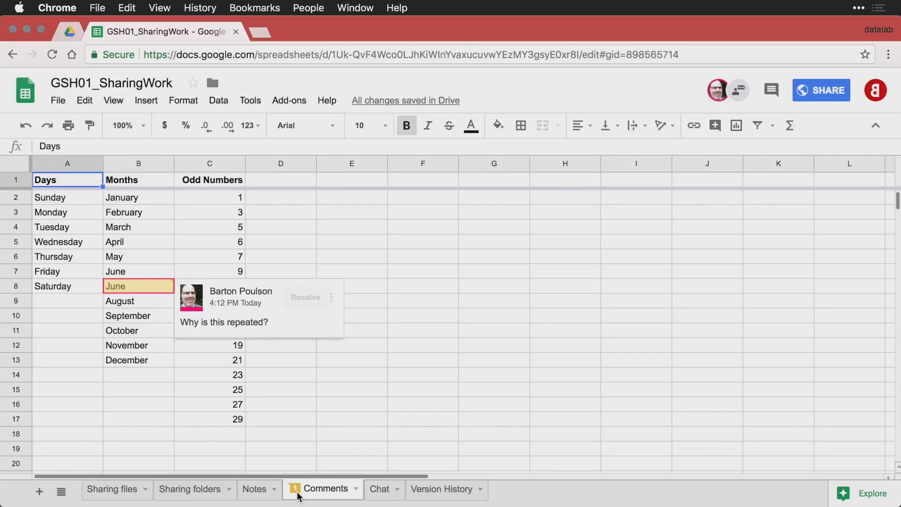
{"action": "mouse_move", "coordinate": [168, 287]}
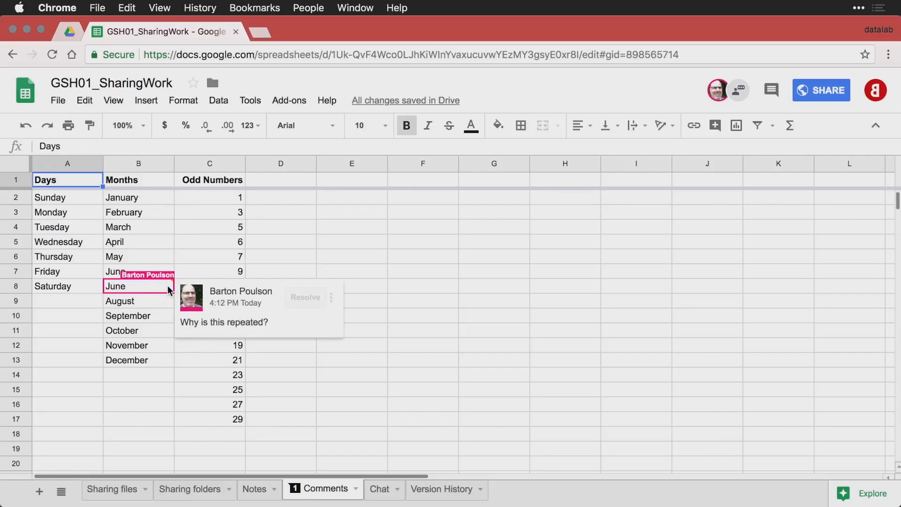
{"action": "left_click", "coordinate": [245, 325]}
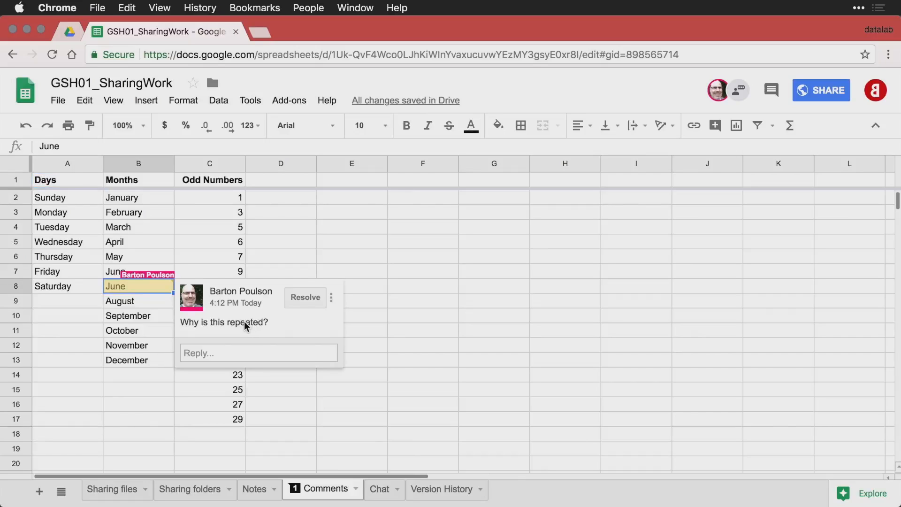
{"action": "left_click", "coordinate": [255, 355]}
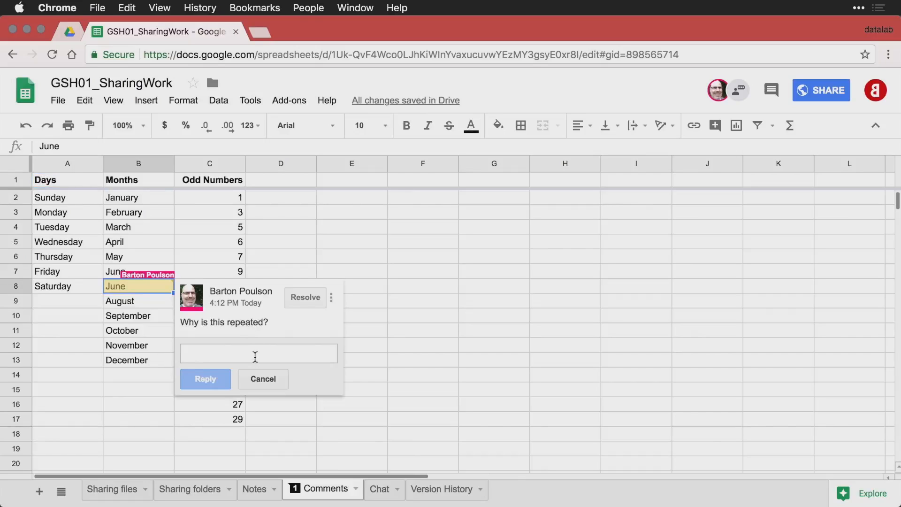
{"action": "type", "text": "Because June was so good we wanted it twice."}
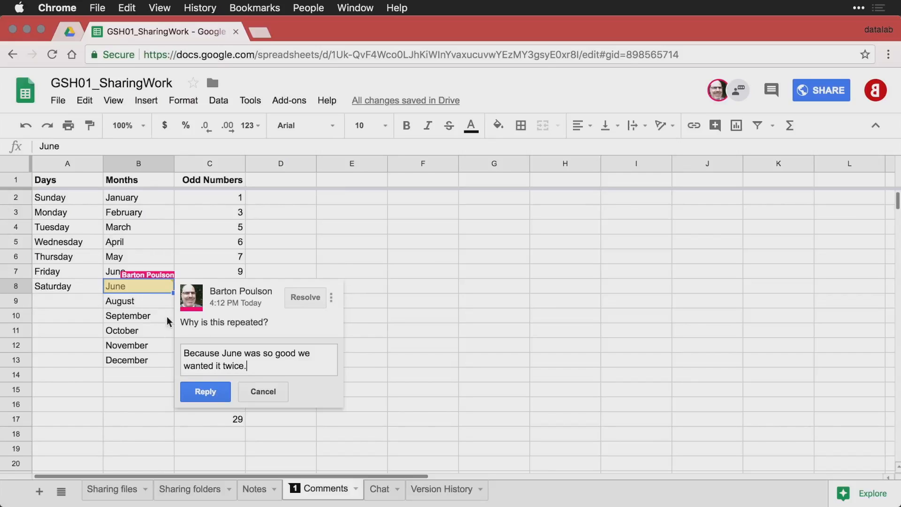
{"action": "left_click", "coordinate": [216, 391]}
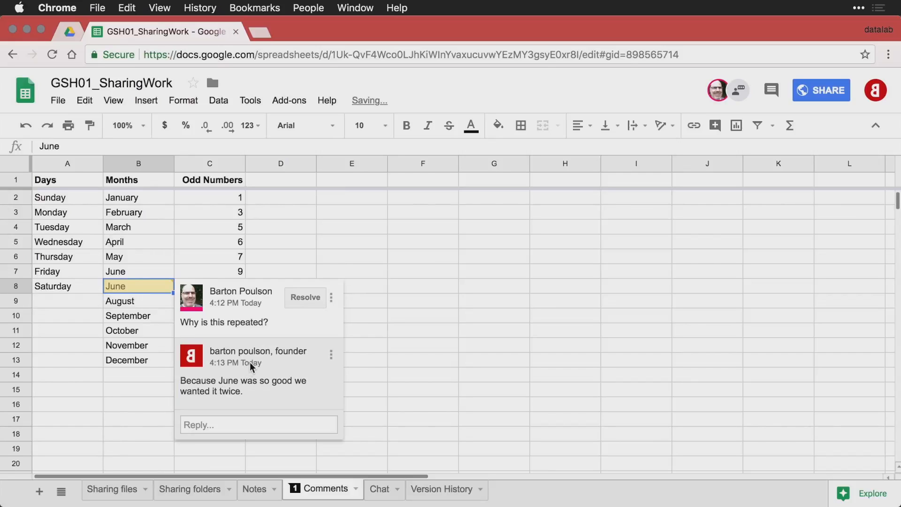
{"action": "mouse_move", "coordinate": [276, 356]}
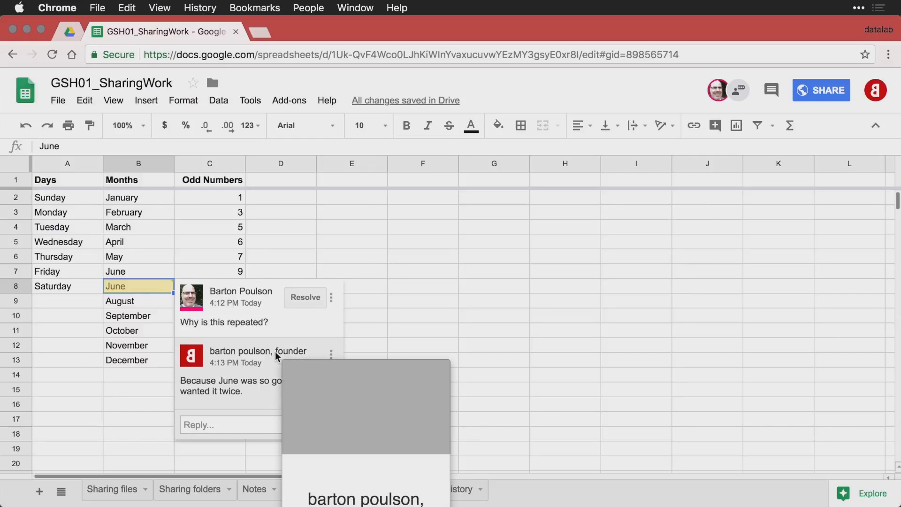
{"action": "key", "text": "super+grave"}
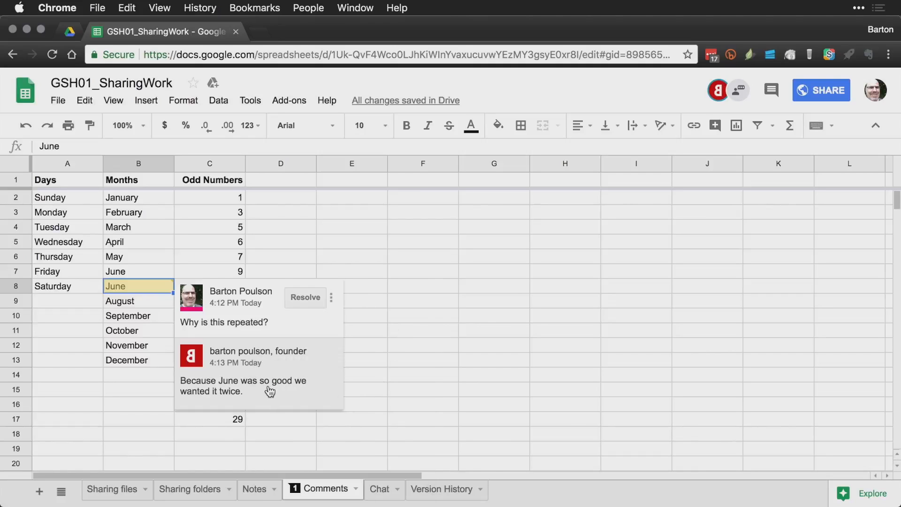
{"action": "left_click", "coordinate": [270, 391]}
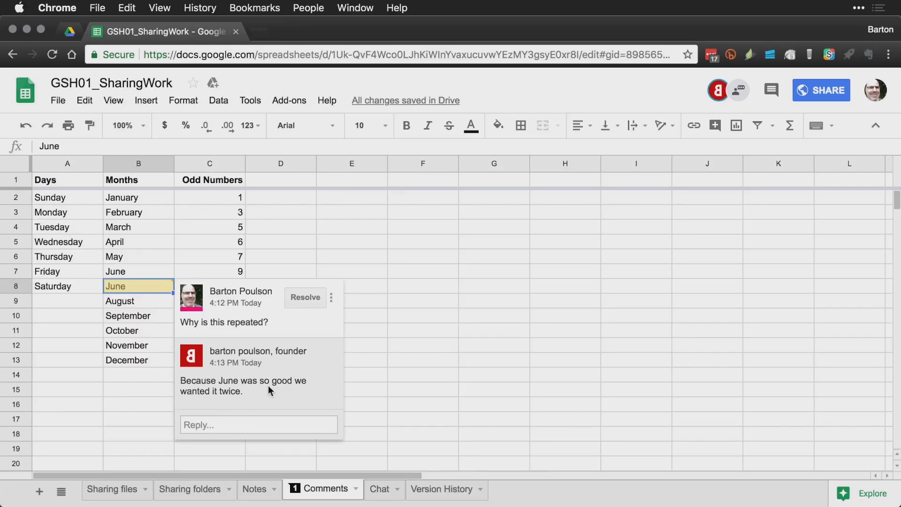
{"action": "left_click", "coordinate": [245, 424]}
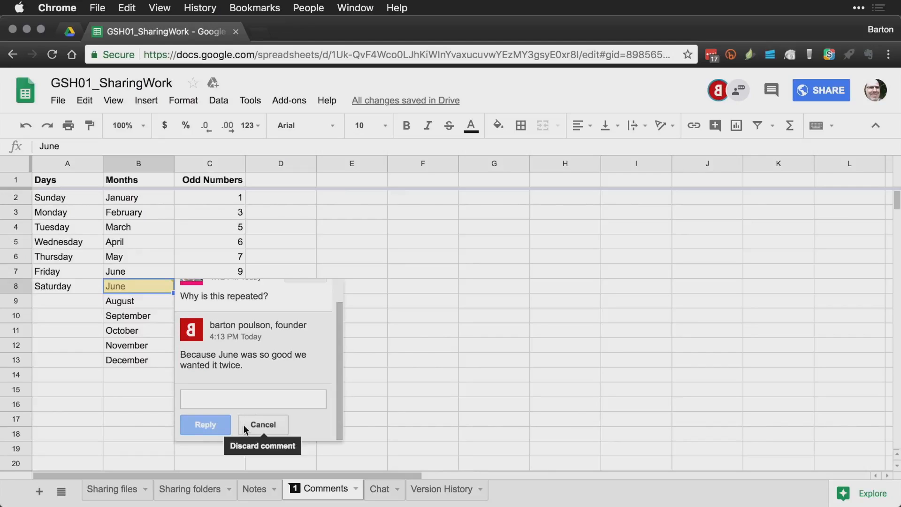
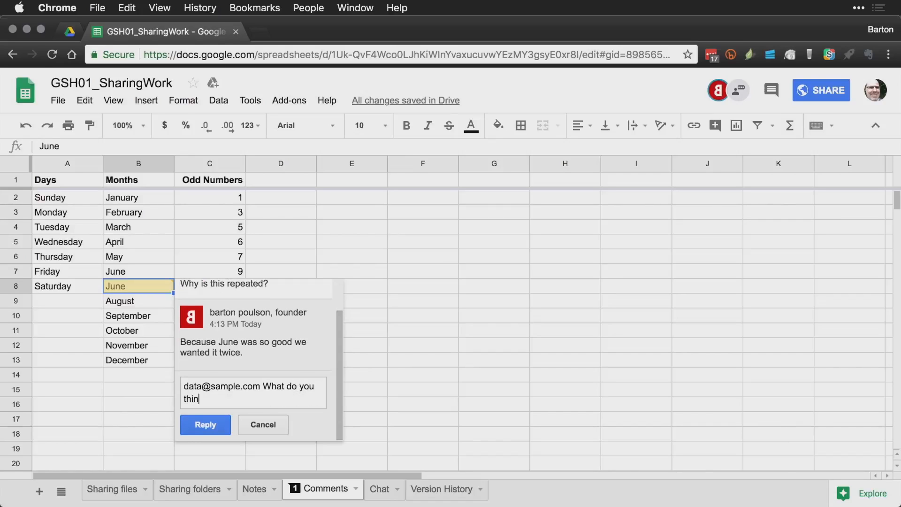
{"action": "type", "text": "k?"}
{"action": "left_click", "coordinate": [263, 425]}
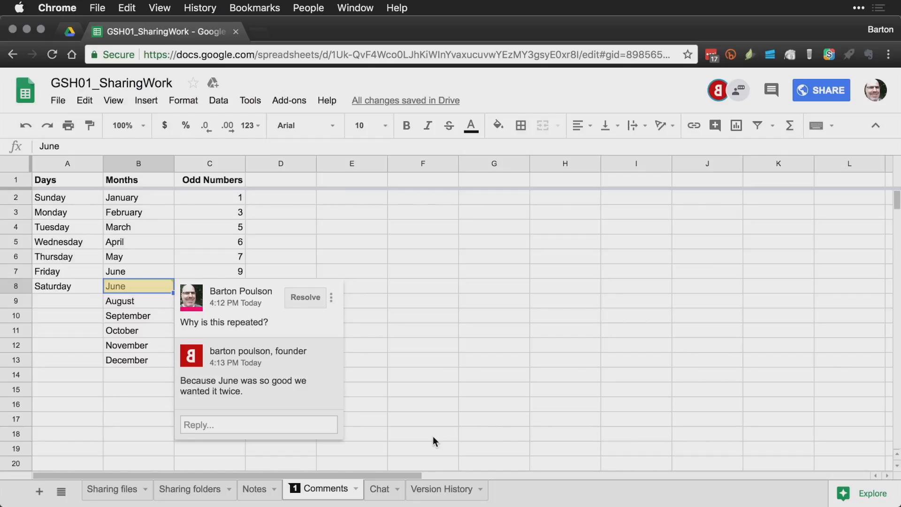
Step: Change B8 from June to July and resolve its comment thread
{"action": "left_click", "coordinate": [134, 290]}
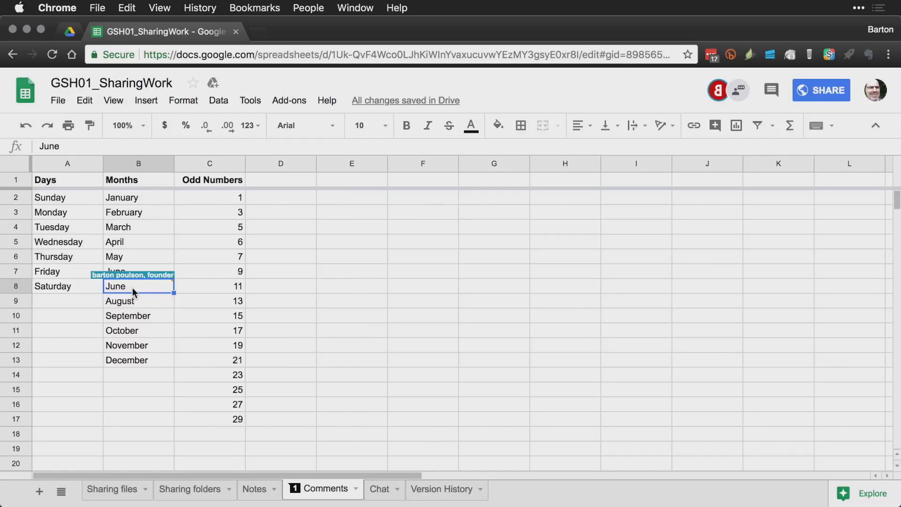
{"action": "type", "text": "July"}
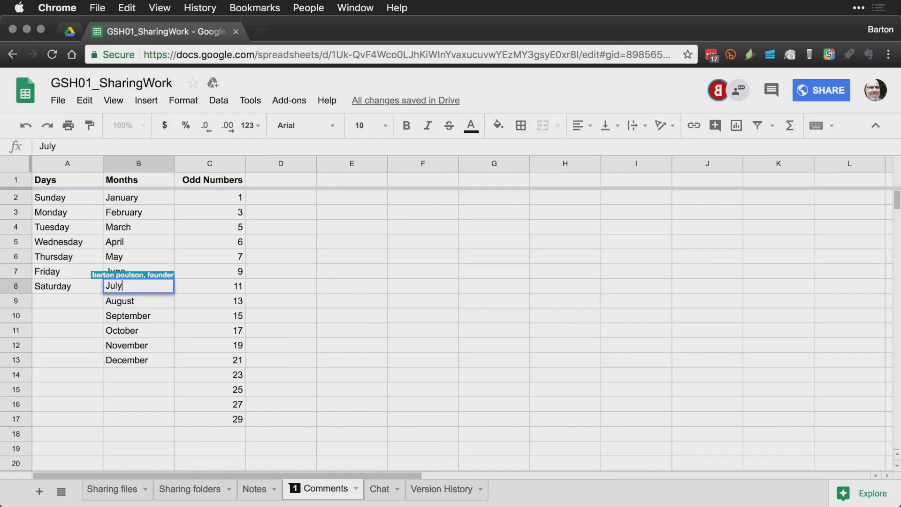
{"action": "key", "text": "Return"}
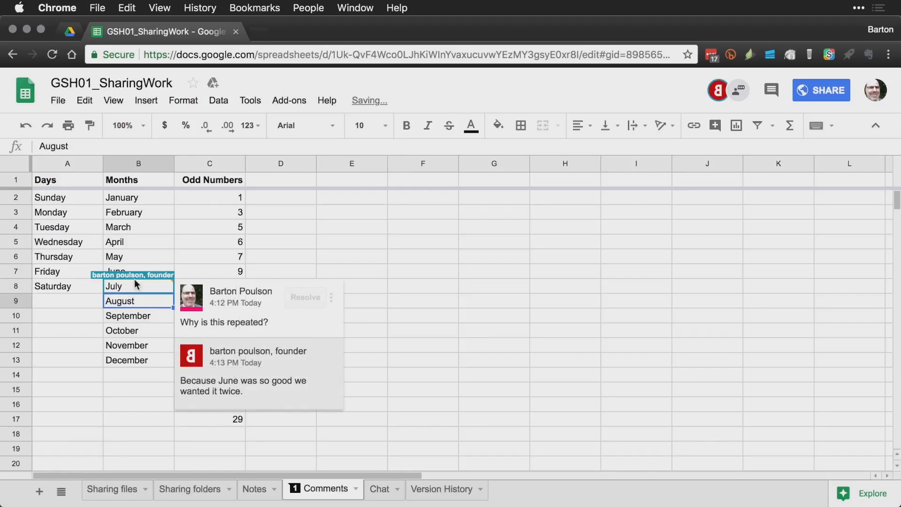
{"action": "left_click", "coordinate": [159, 287]}
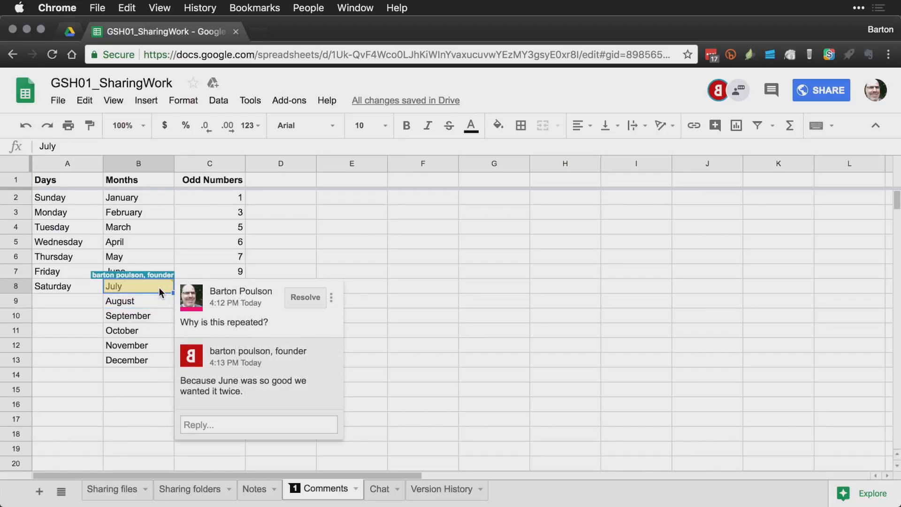
{"action": "left_click", "coordinate": [311, 299]}
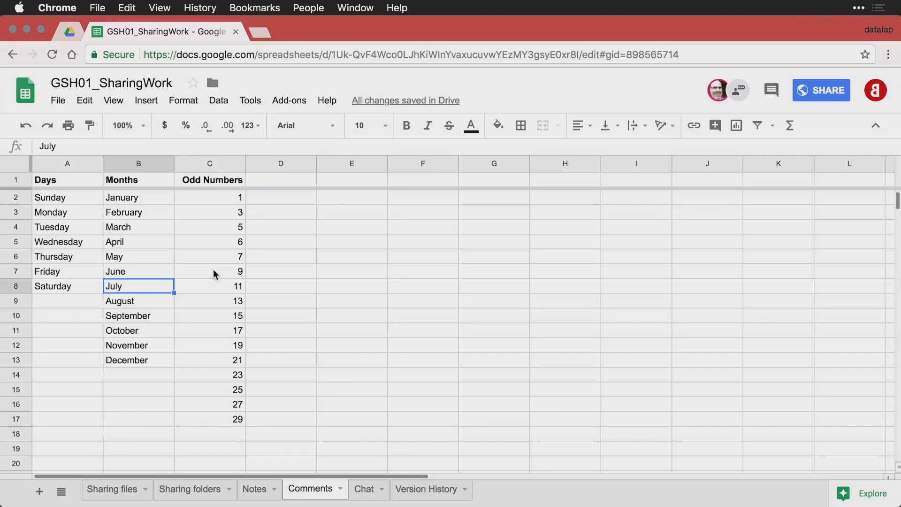
Step: Post the comment 'This should not be here... it's not odd.' on cell C5 (value 6)
{"action": "left_click", "coordinate": [230, 242]}
{"action": "right_click", "coordinate": [230, 244]}
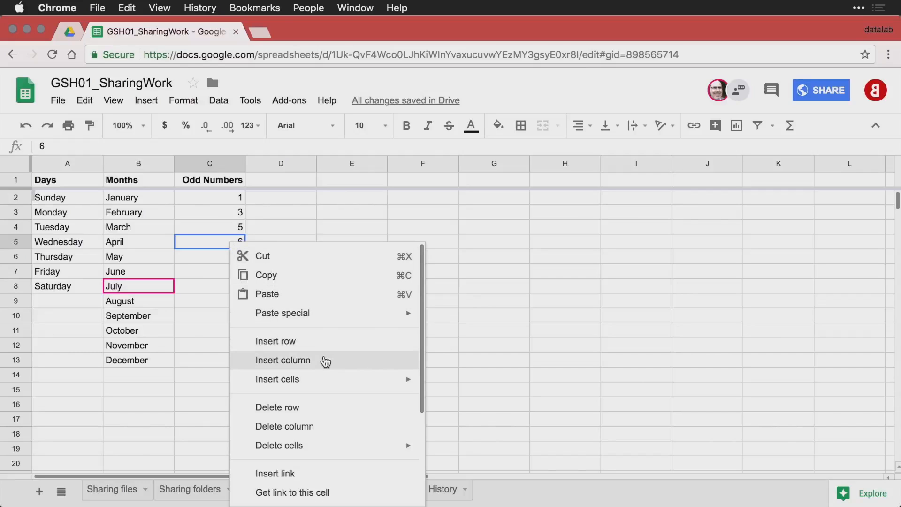
{"action": "scroll", "coordinate": [324, 361], "scroll_direction": "down", "scroll_amount": 3}
{"action": "left_click", "coordinate": [319, 425]}
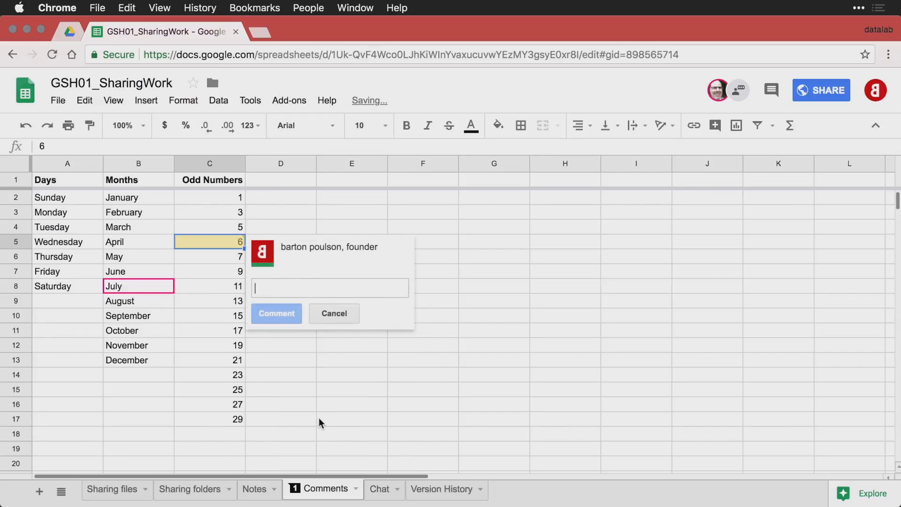
{"action": "type", "text": "This shoul"}
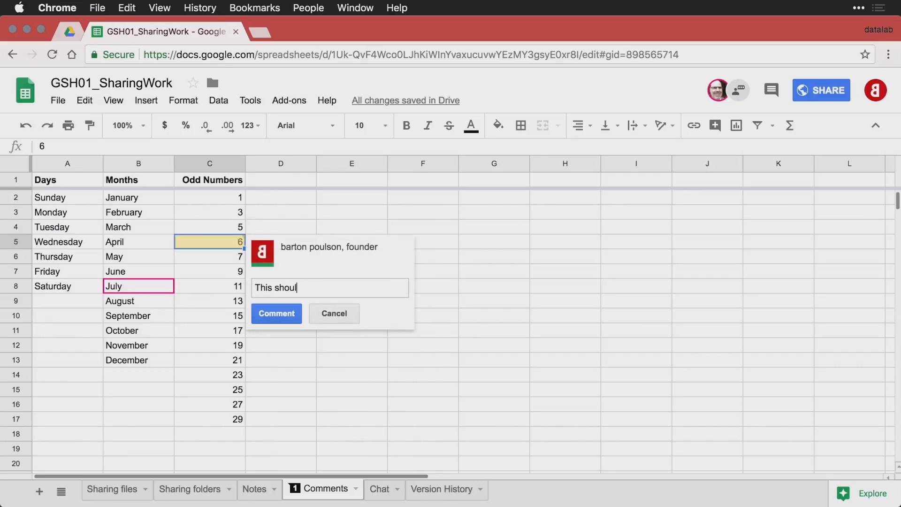
{"action": "type", "text": "d not be here... it's not odd."}
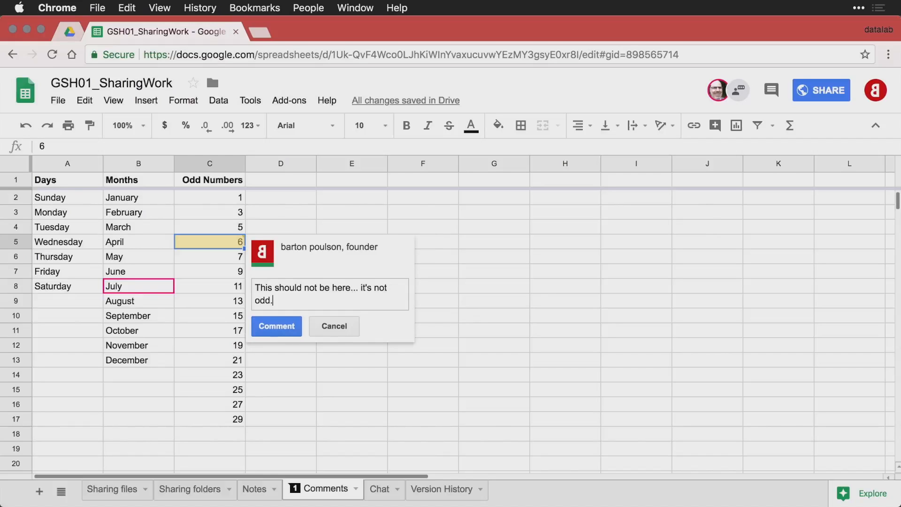
{"action": "key", "text": "super+Return"}
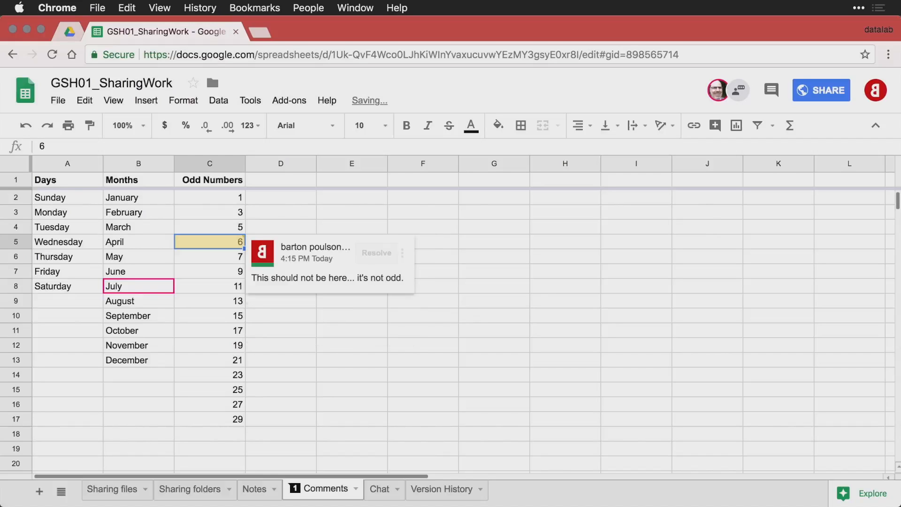
{"action": "left_click", "coordinate": [243, 326]}
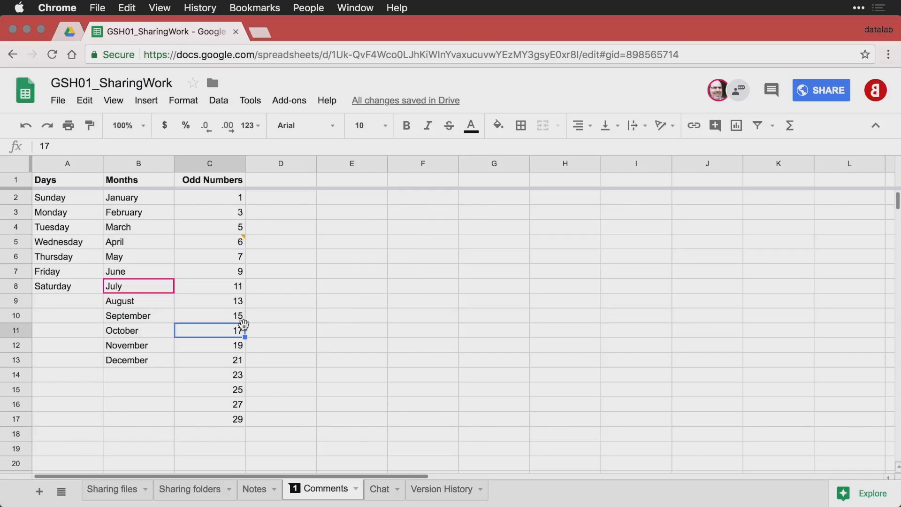
{"action": "mouse_move", "coordinate": [239, 243]}
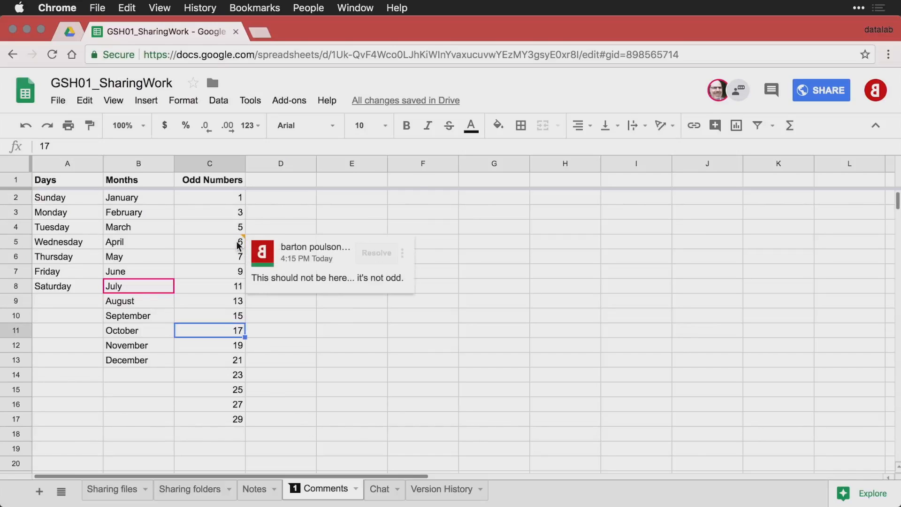